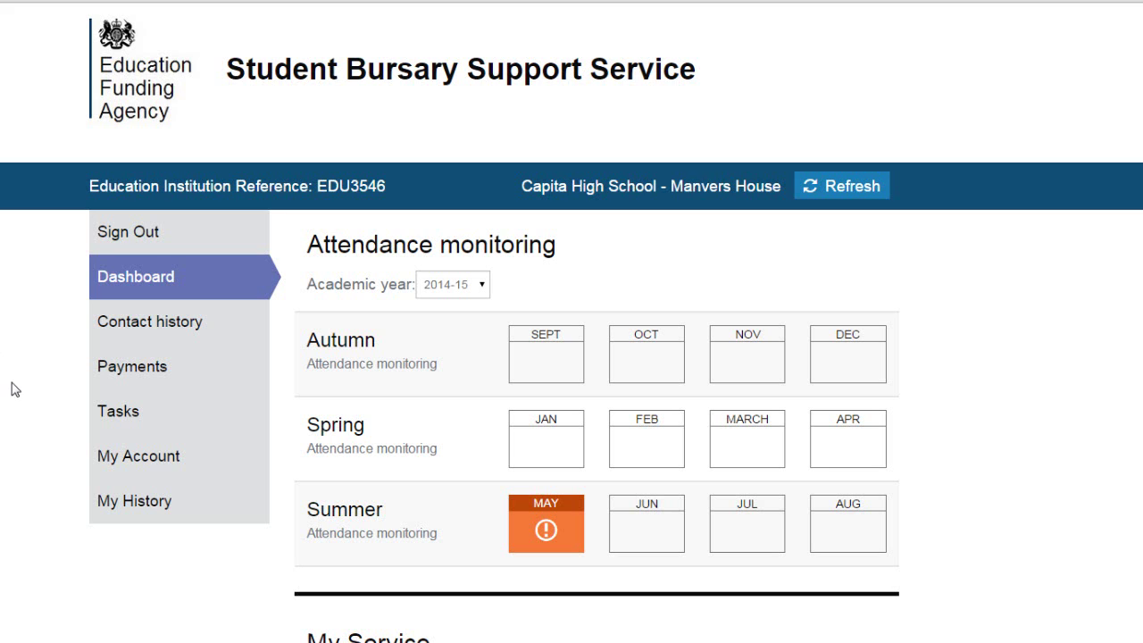
Open the Vulnerable Student Claim Form (2014 to 2015) from Tasks and begin the application
left_click(174, 422)
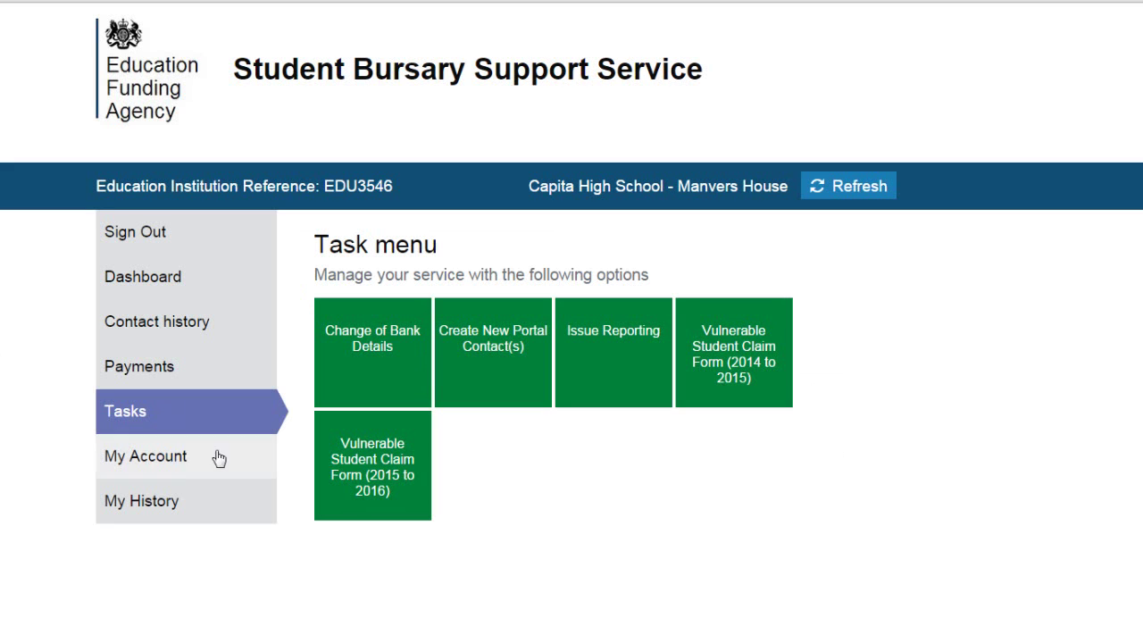
left_click(767, 386)
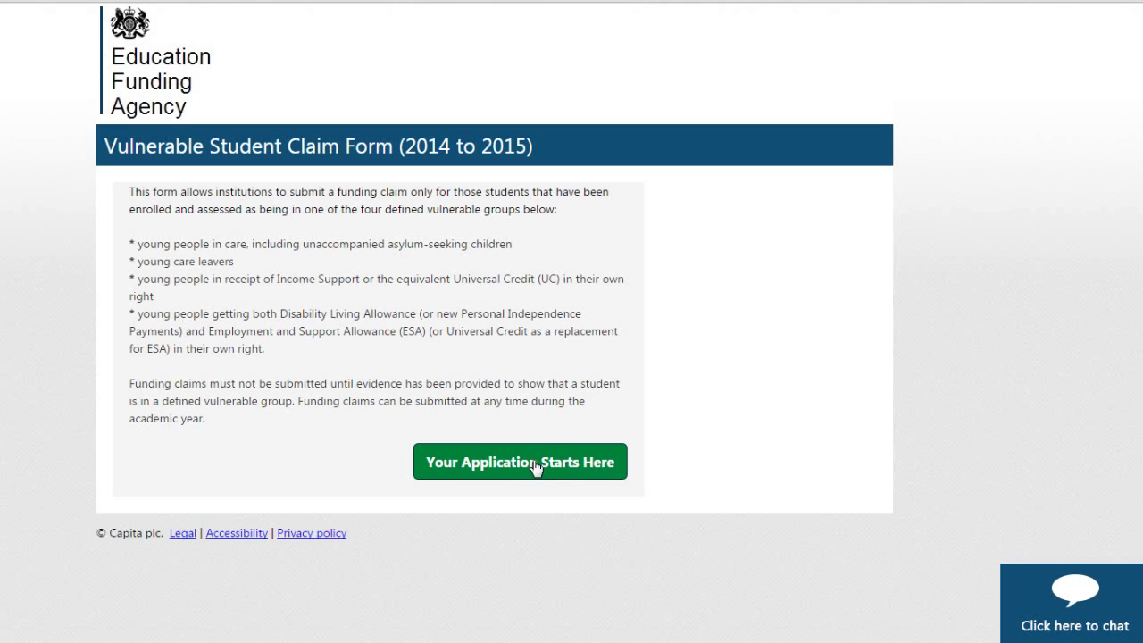
left_click(535, 465)
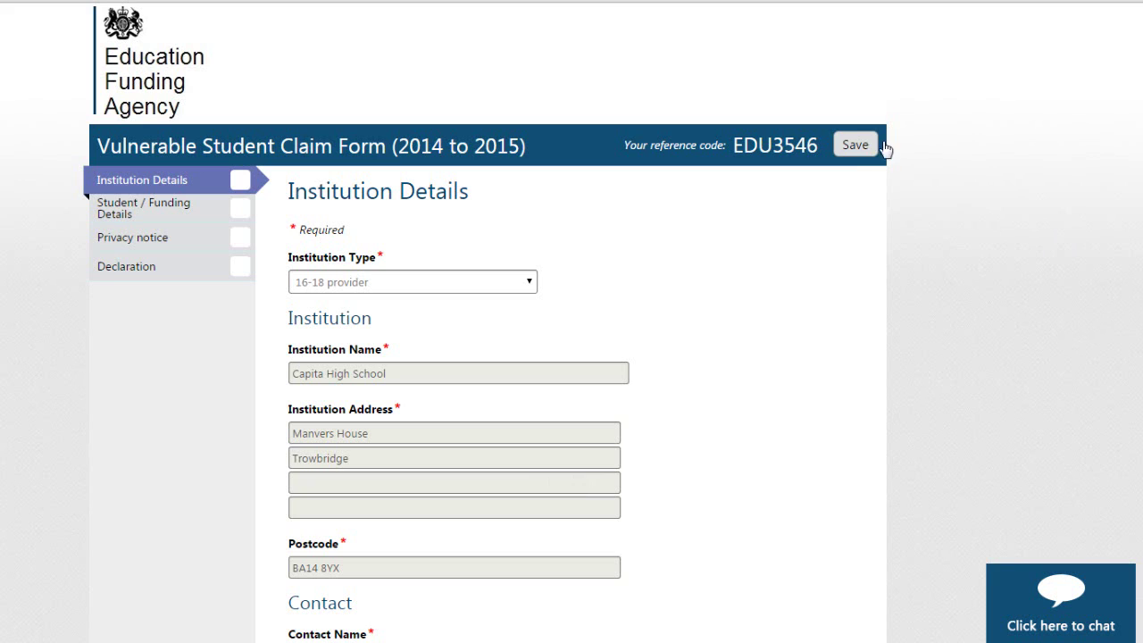
Save Institution Details with the contact's name, phone and e-mail, then proceed to Student / Funding Details
left_click(853, 144)
left_click(853, 147)
scroll(1084, 295, "down", 3)
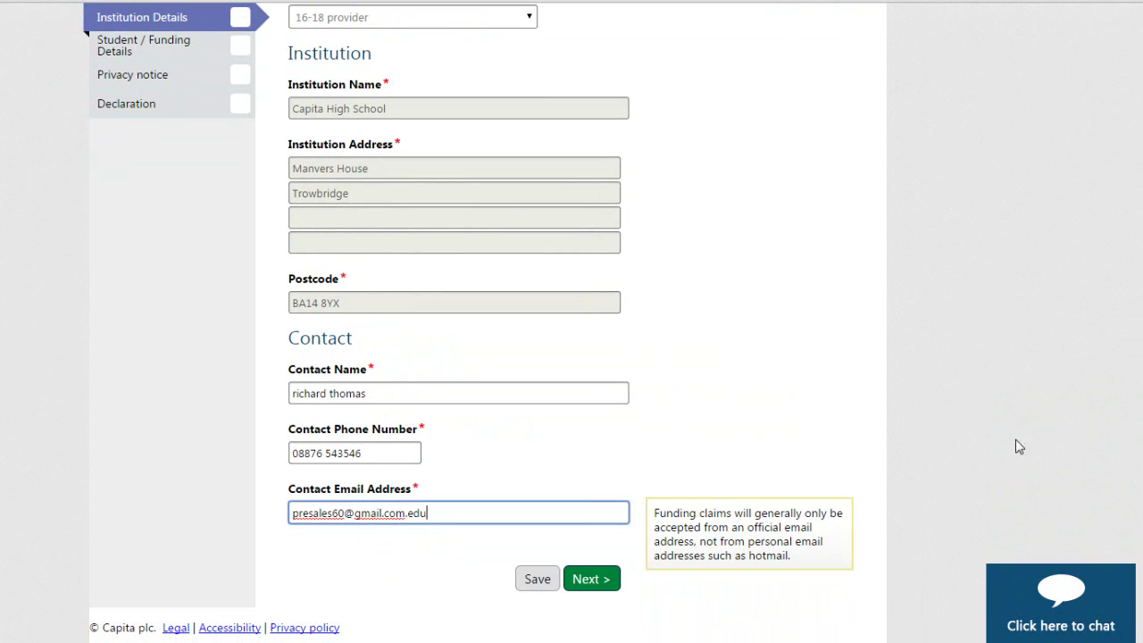
left_click(600, 582)
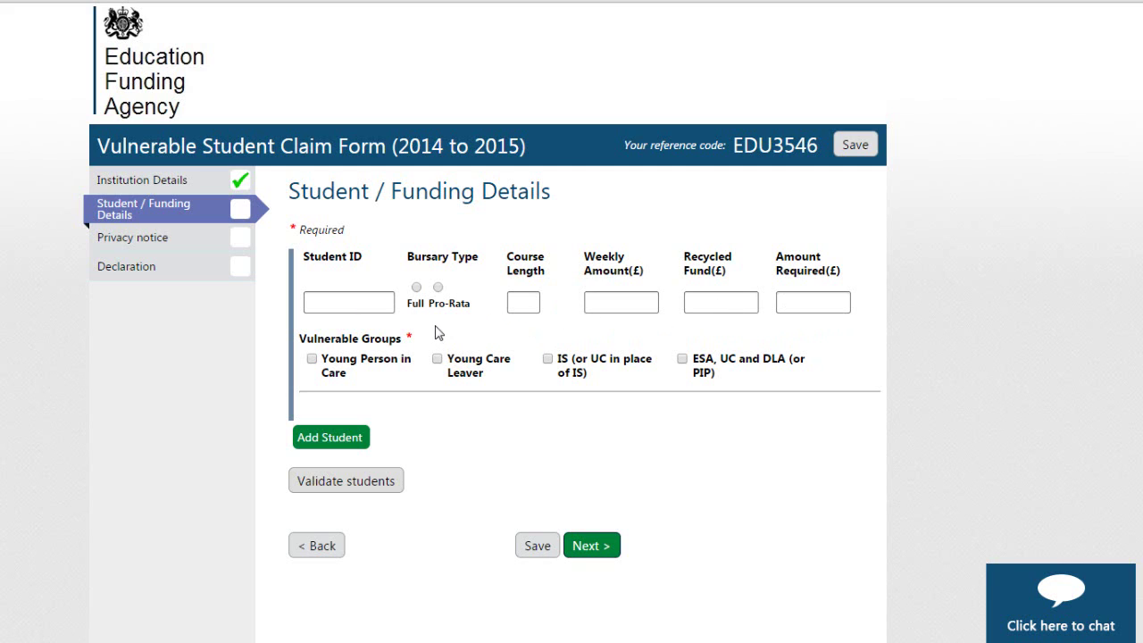
Enter student 1234 on a Full bursary (1200.00 required) and add a second student row
left_click(389, 300)
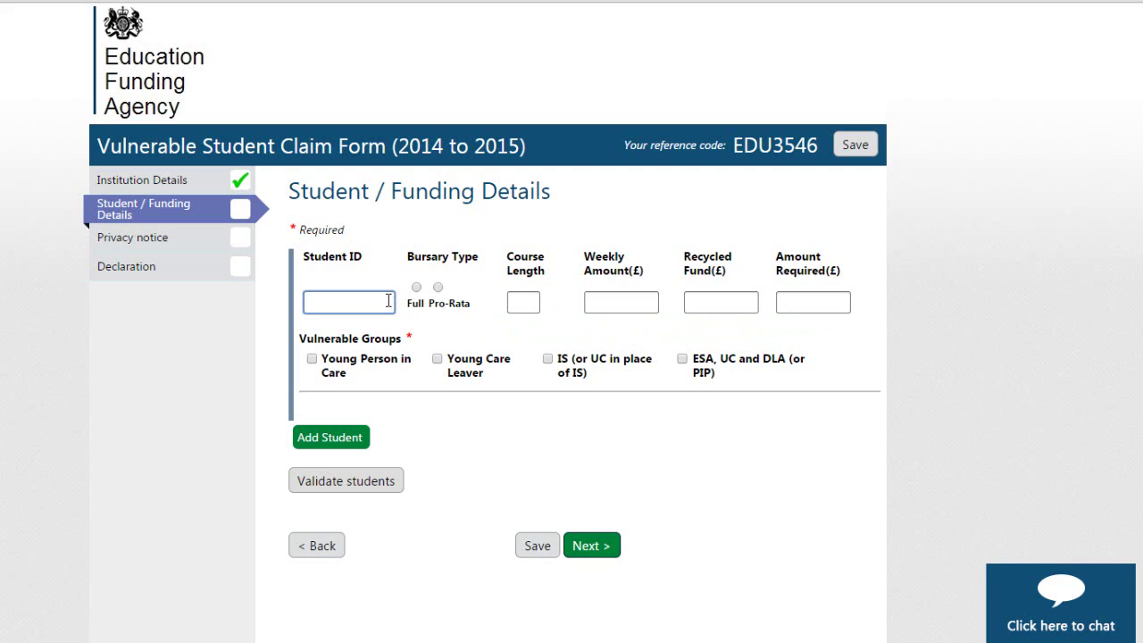
type("1234")
key("Tab")
left_click(416, 288)
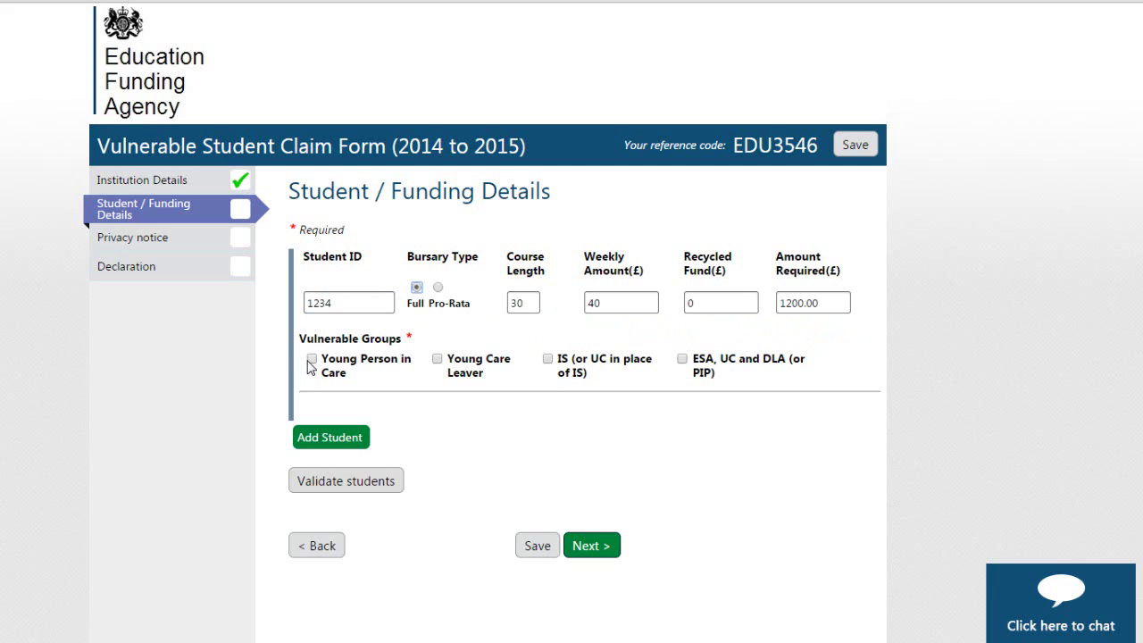
left_click(357, 440)
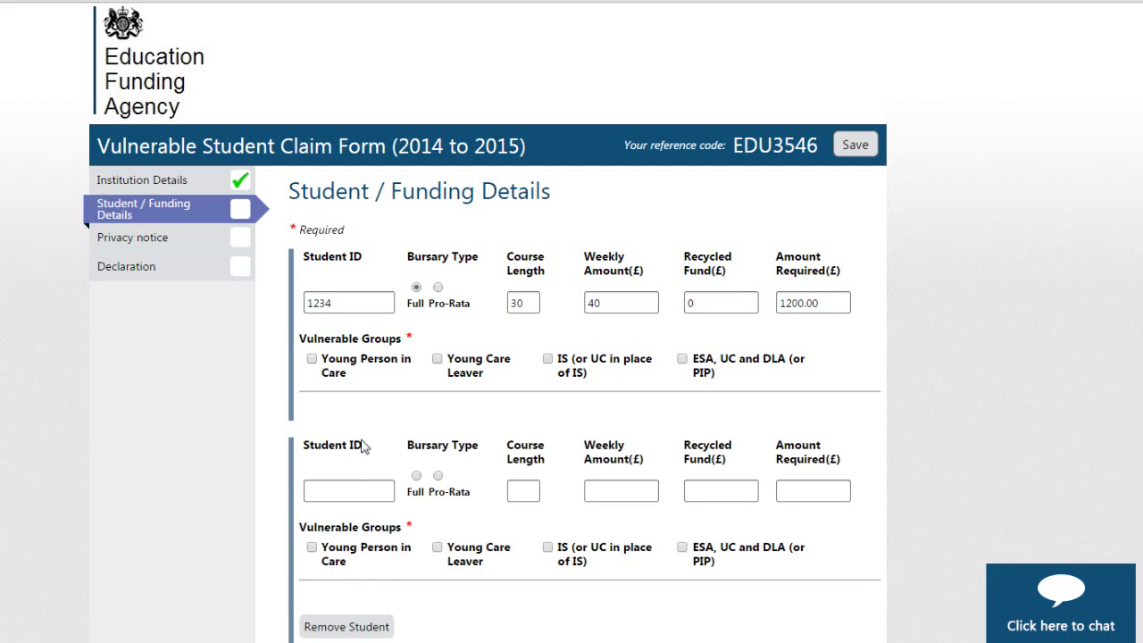
Enter student 56789 as Pro-Rata, course length 10, weekly amount 15, totalling 150.00
left_click(315, 491)
type("56789")
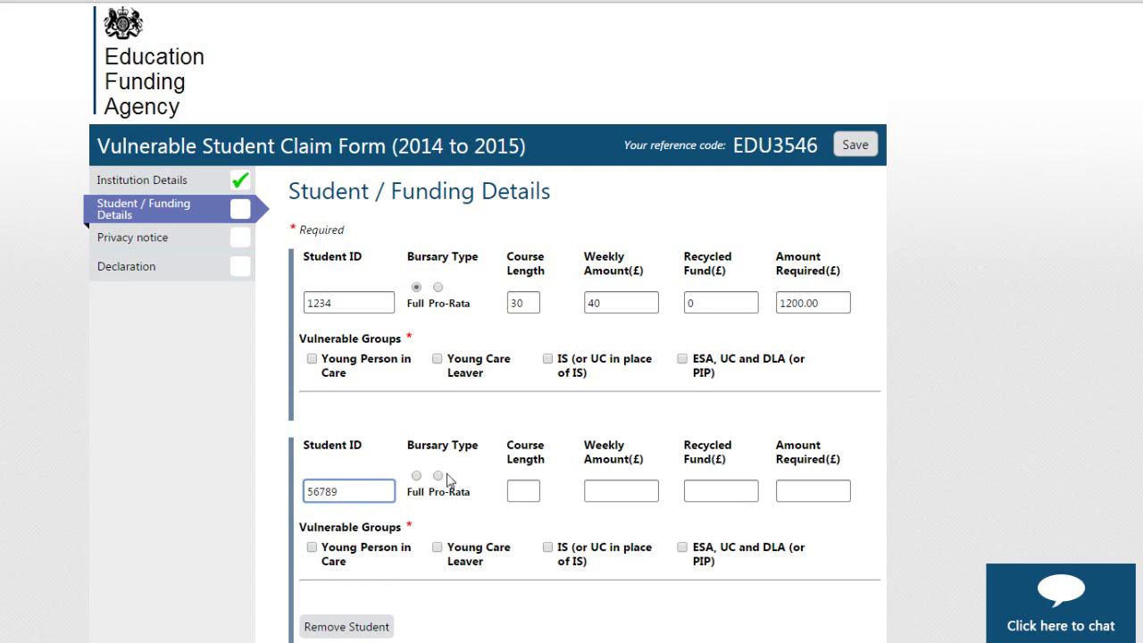
left_click(439, 476)
left_click(519, 496)
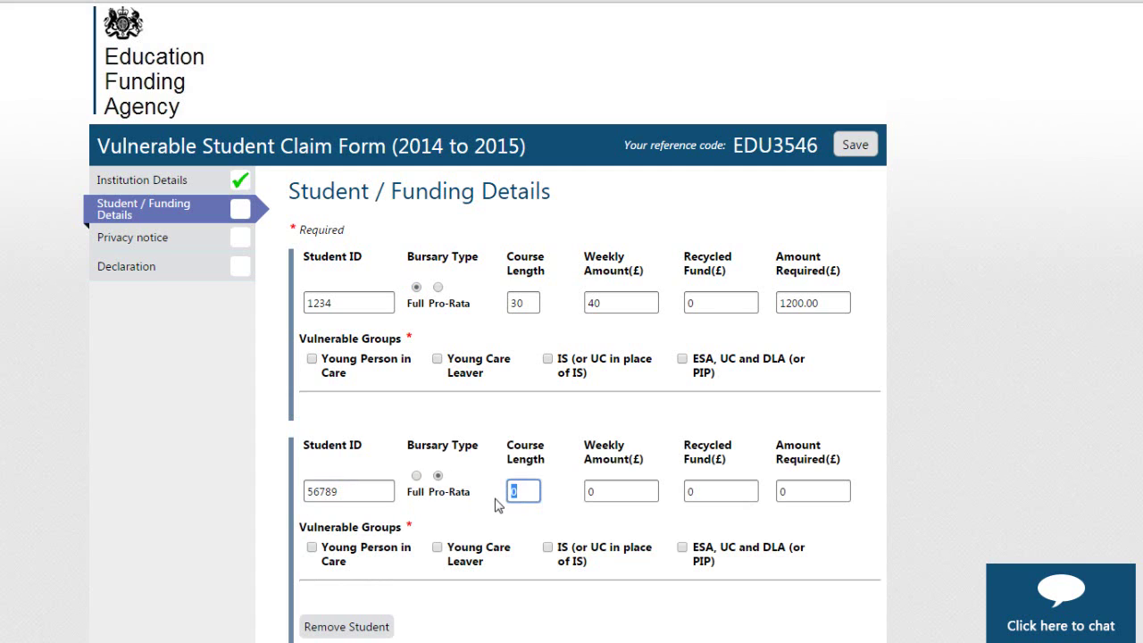
type("10")
left_click(605, 496)
type("15")
key("Tab")
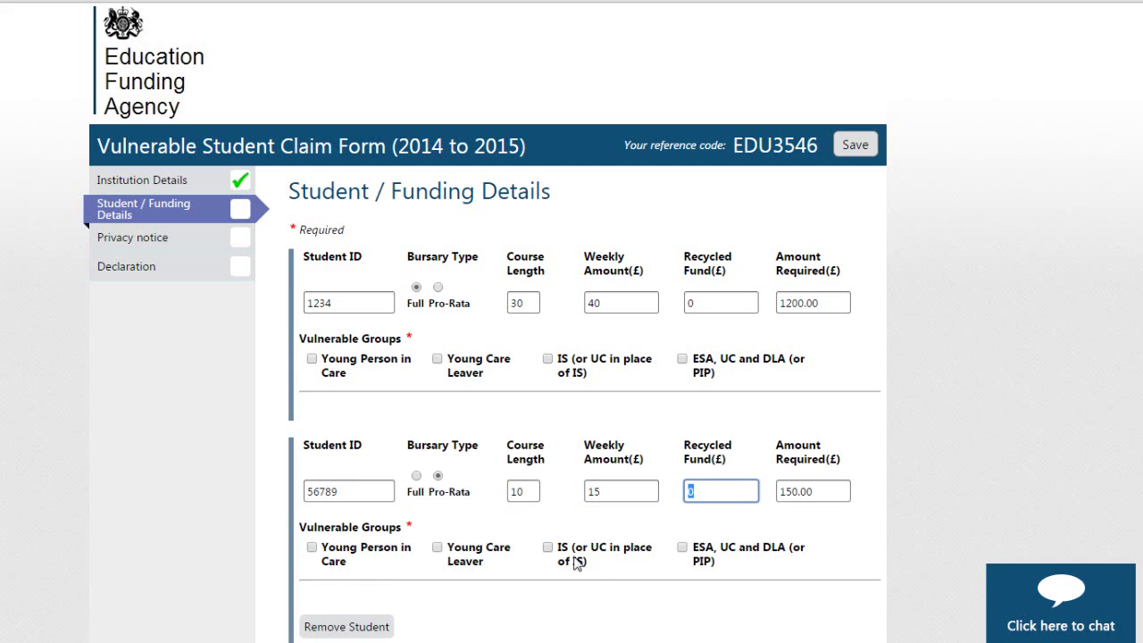
key("Tab")
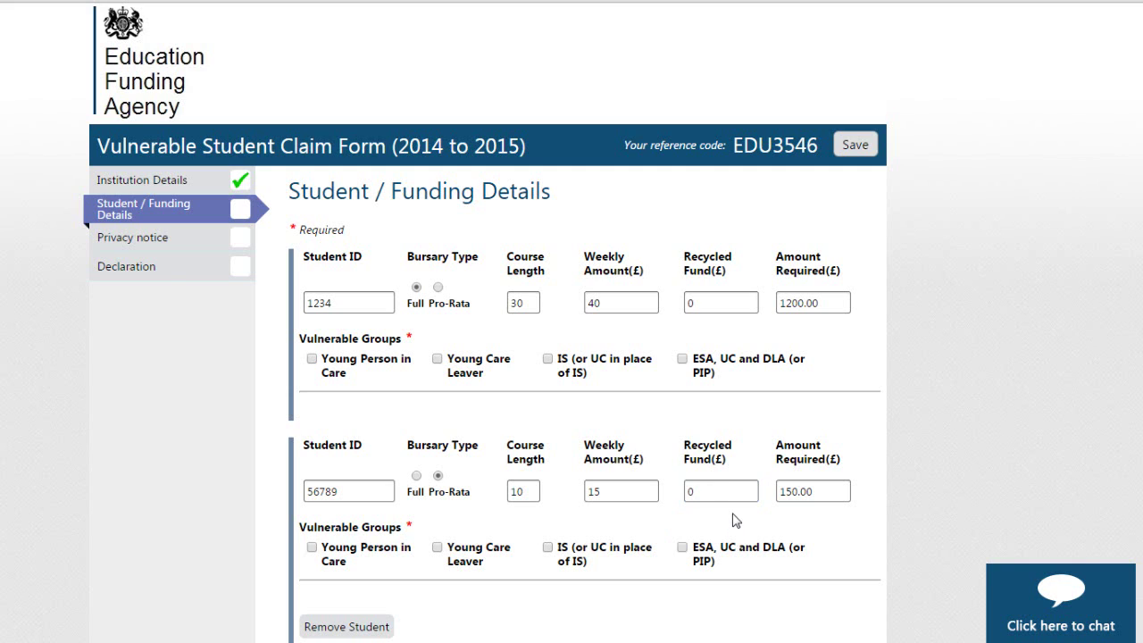
Tick Young Person in Care and IS for student 1234, then validate the students
left_click(380, 362)
left_click(575, 366)
scroll(859, 339, "down", 2)
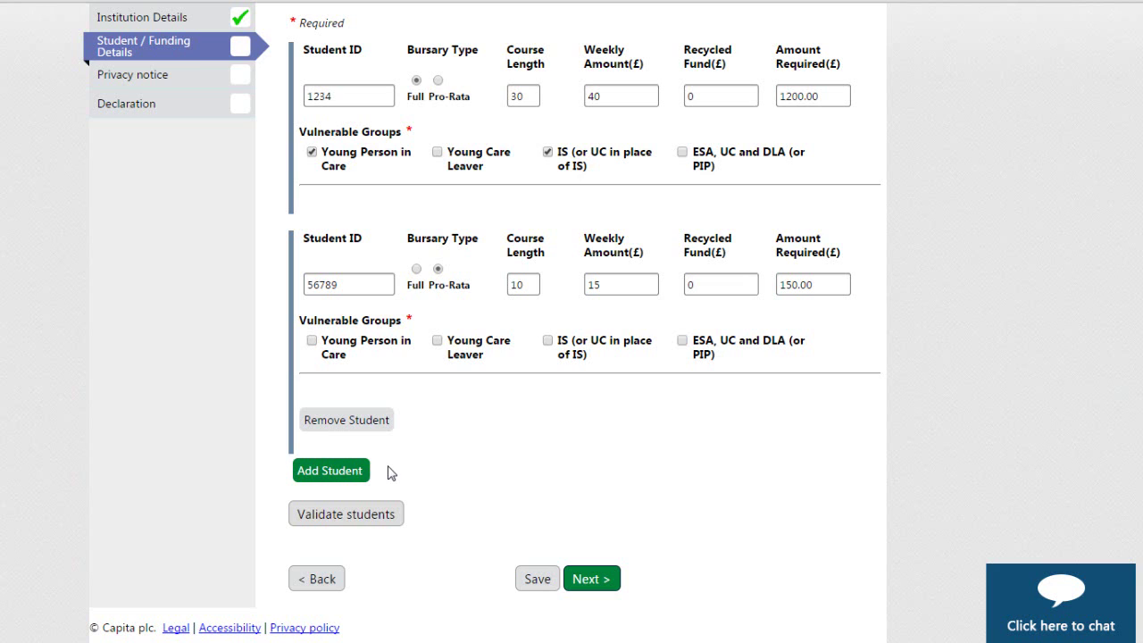
left_click(348, 517)
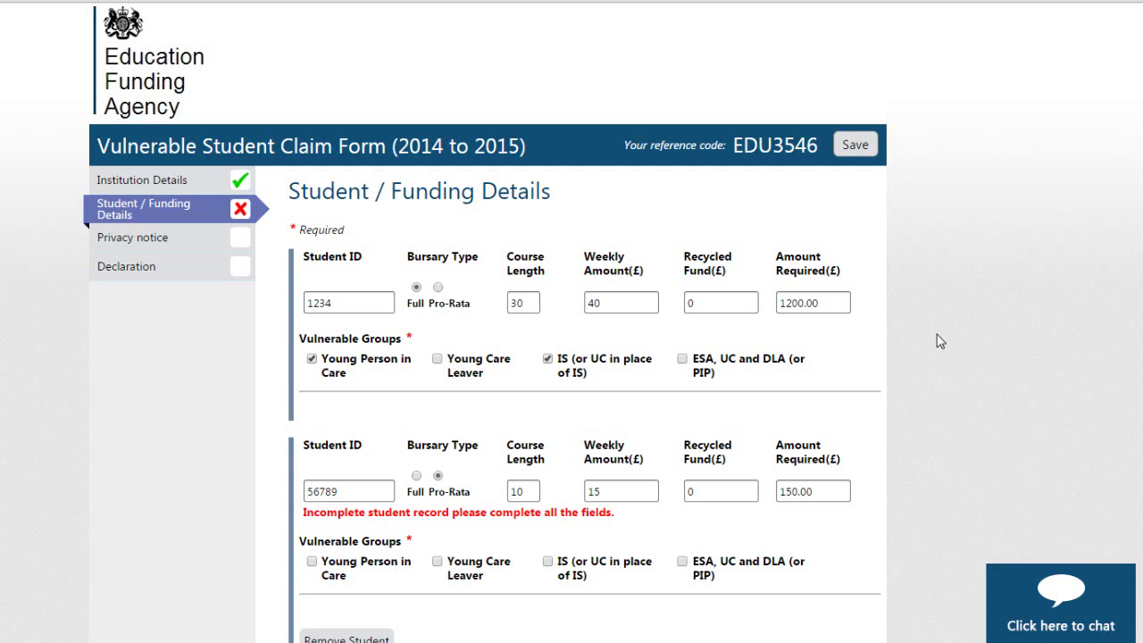
Mark student 56789 as Young Care Leaver, revalidate successfully, and continue to the Privacy notice
scroll(940, 341, "down", 2)
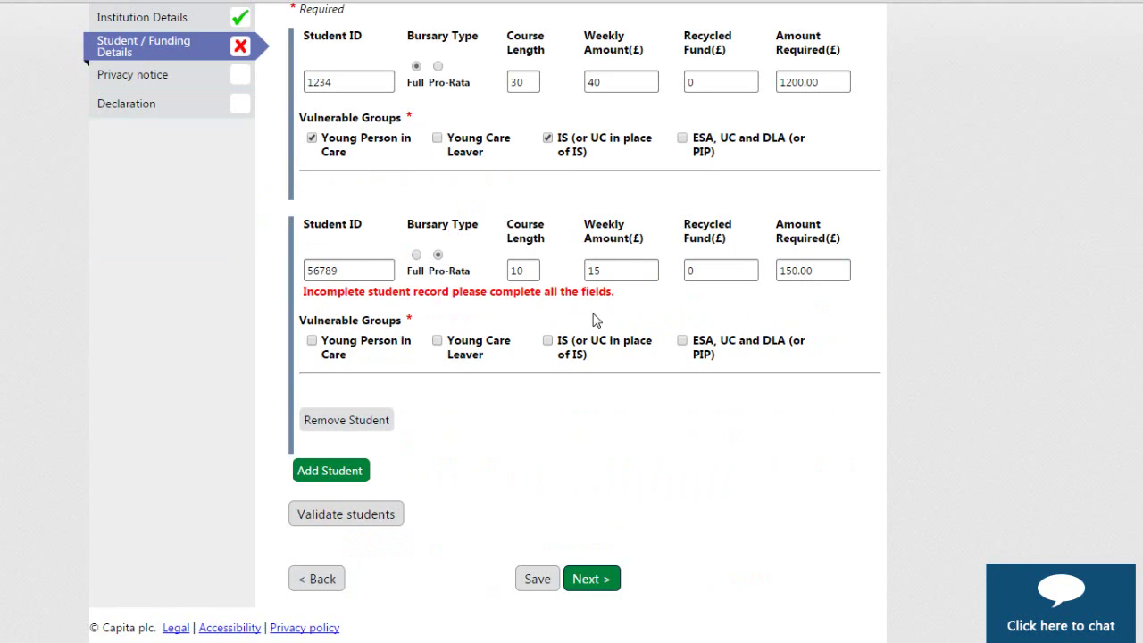
left_click(449, 348)
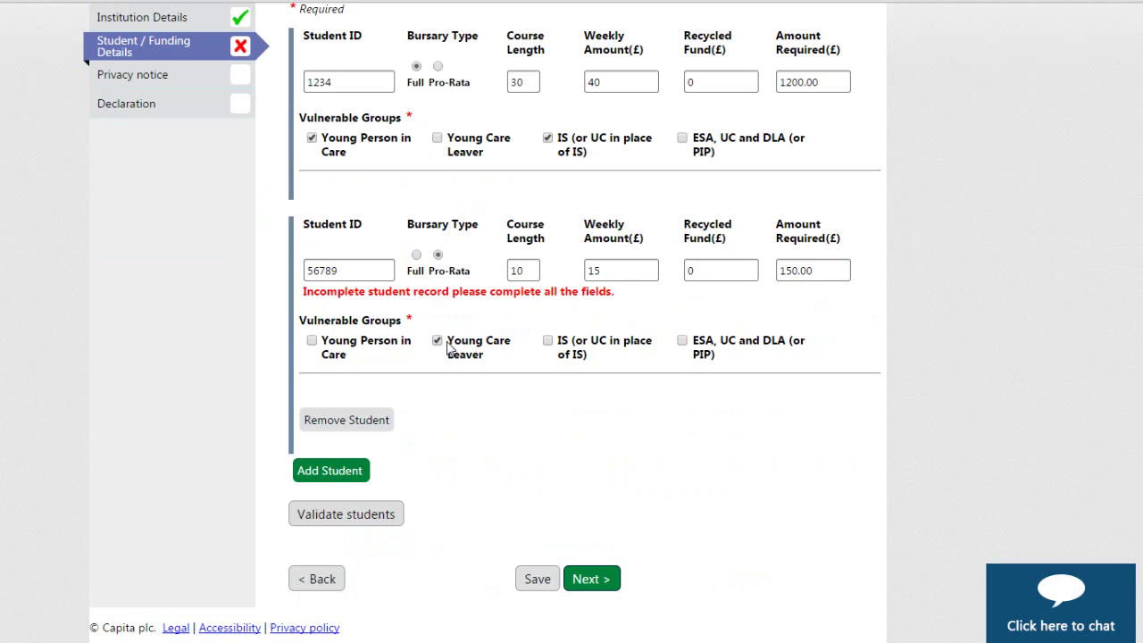
left_click(336, 515)
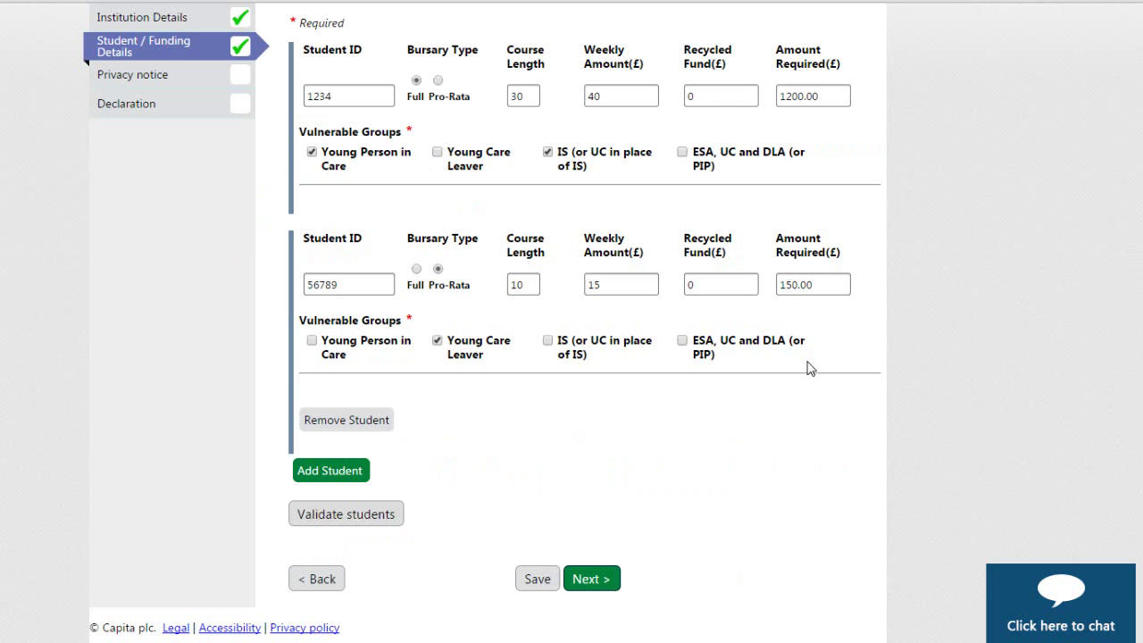
left_click(592, 579)
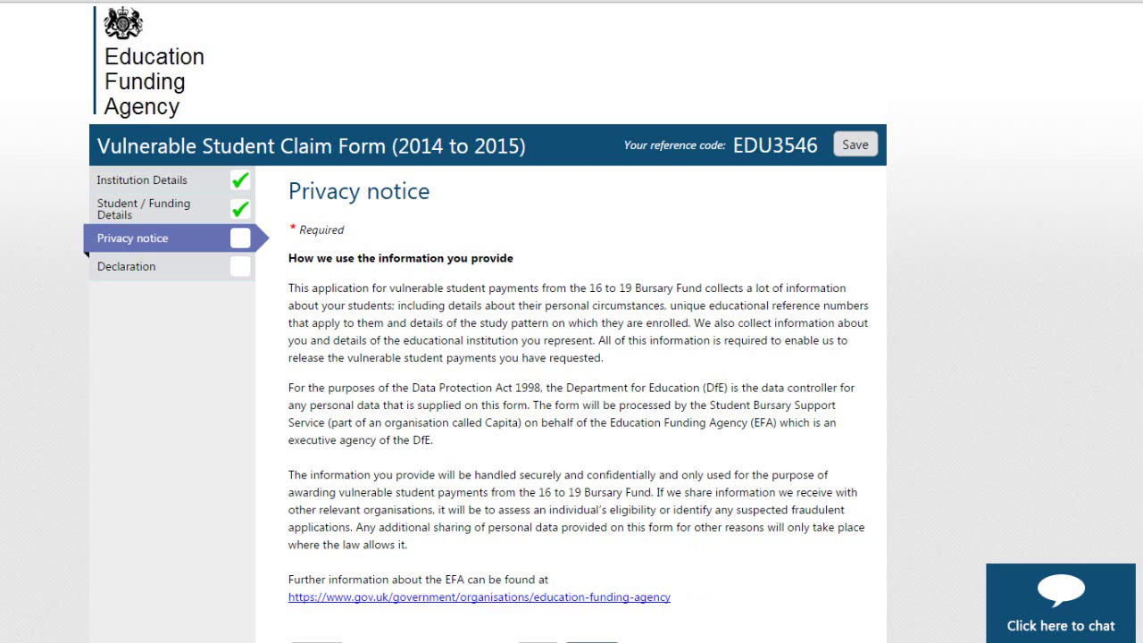
Read through the Privacy notice and continue to the Declaration section
scroll(485, 357, "down", 2)
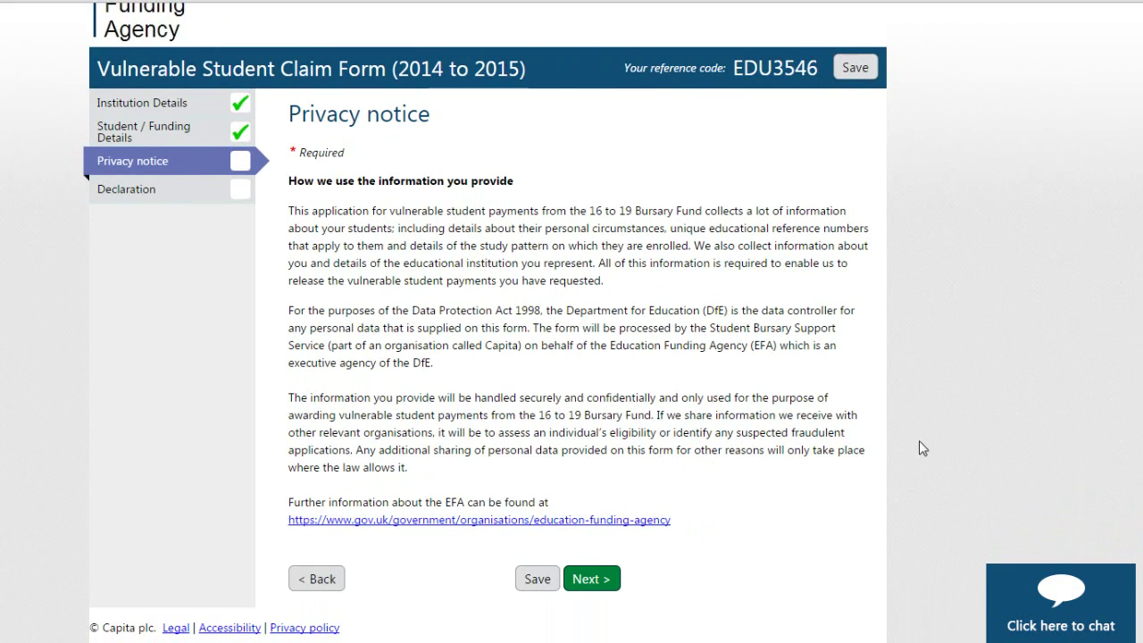
left_click(595, 578)
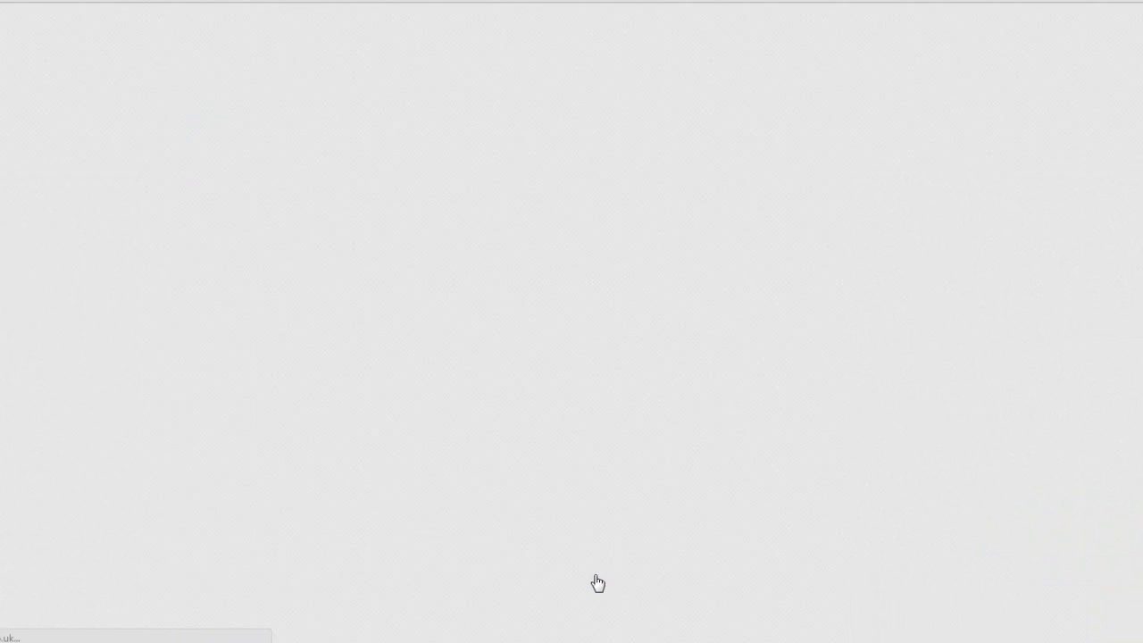
Tick the declaration that details were checked as accurate and review the £1350.00 claim total
scroll(485, 303, "down", 3)
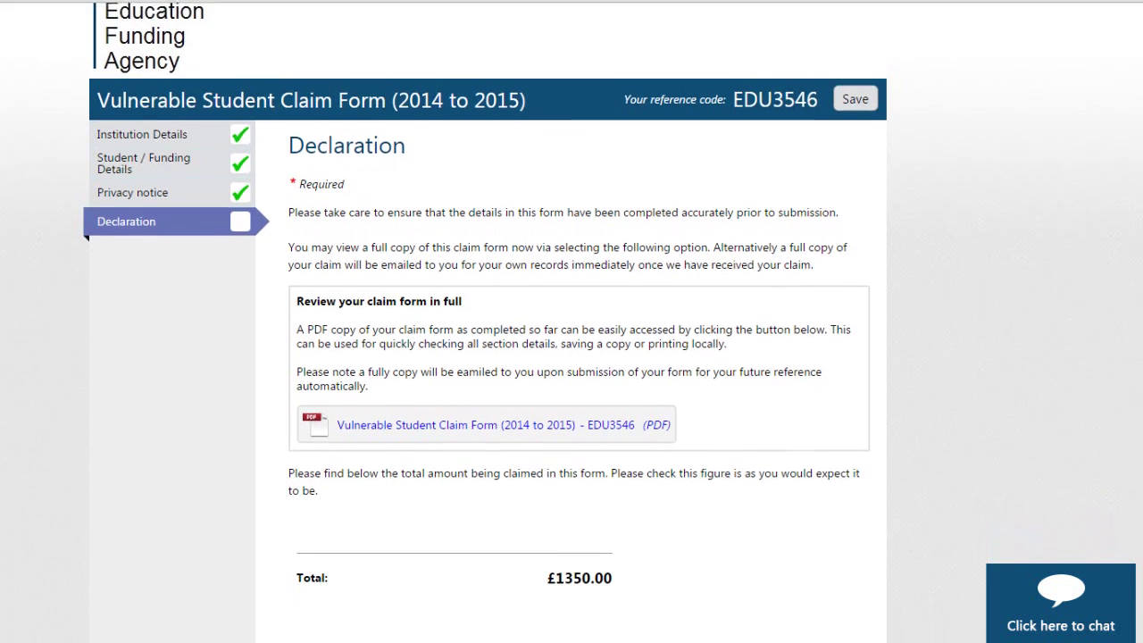
scroll(1131, 459, "down", 5)
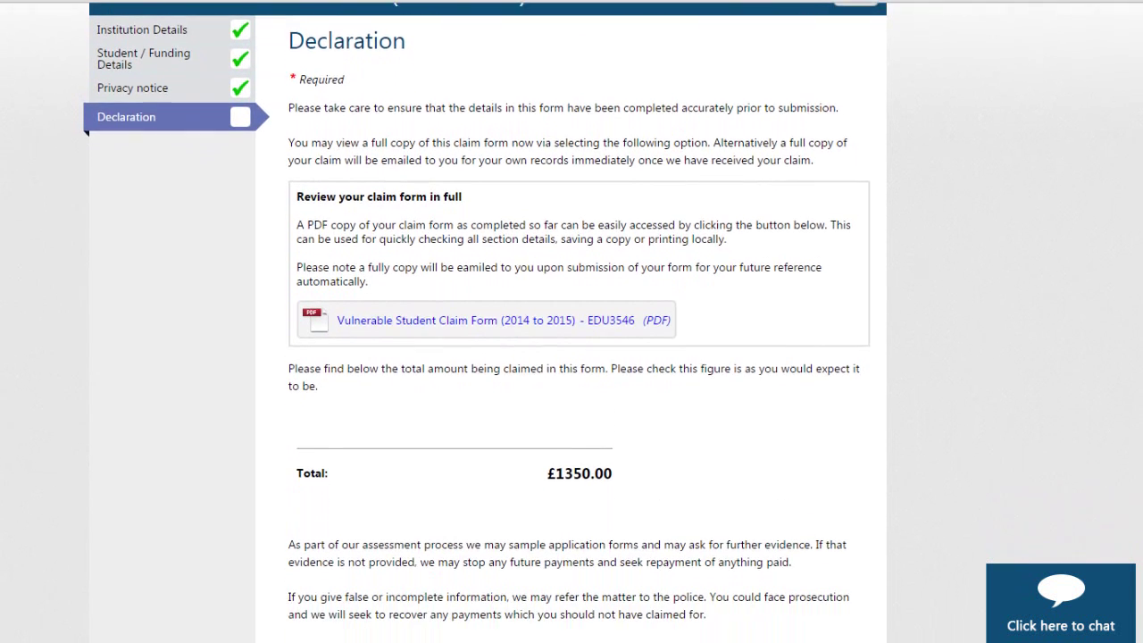
scroll(1131, 459, "down", 4)
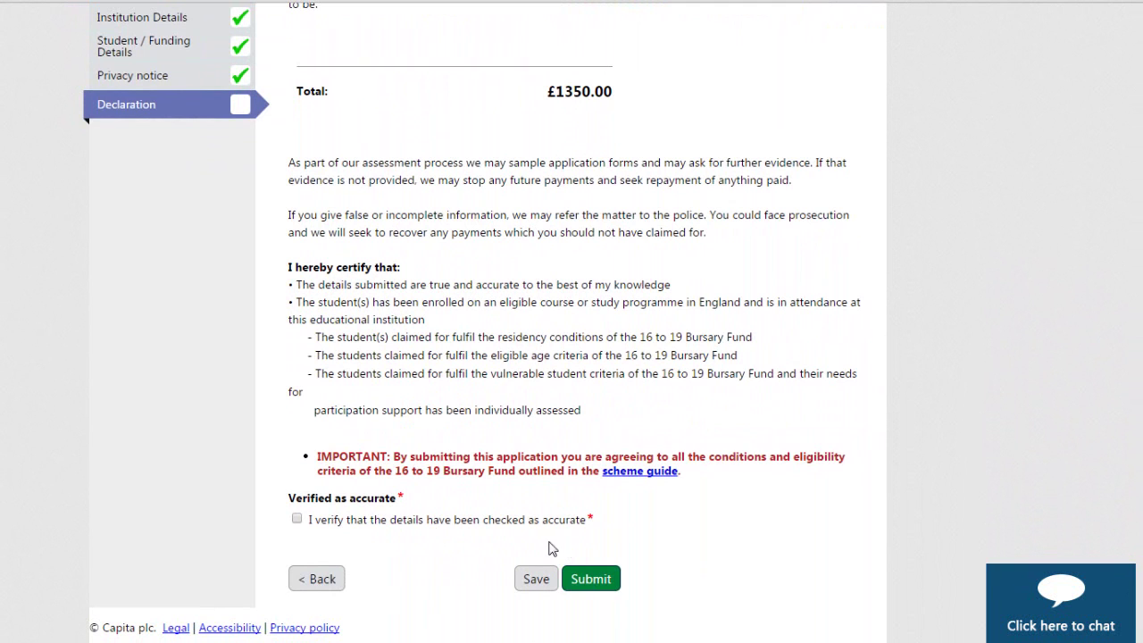
left_click(297, 519)
scroll(824, 275, "up", 3)
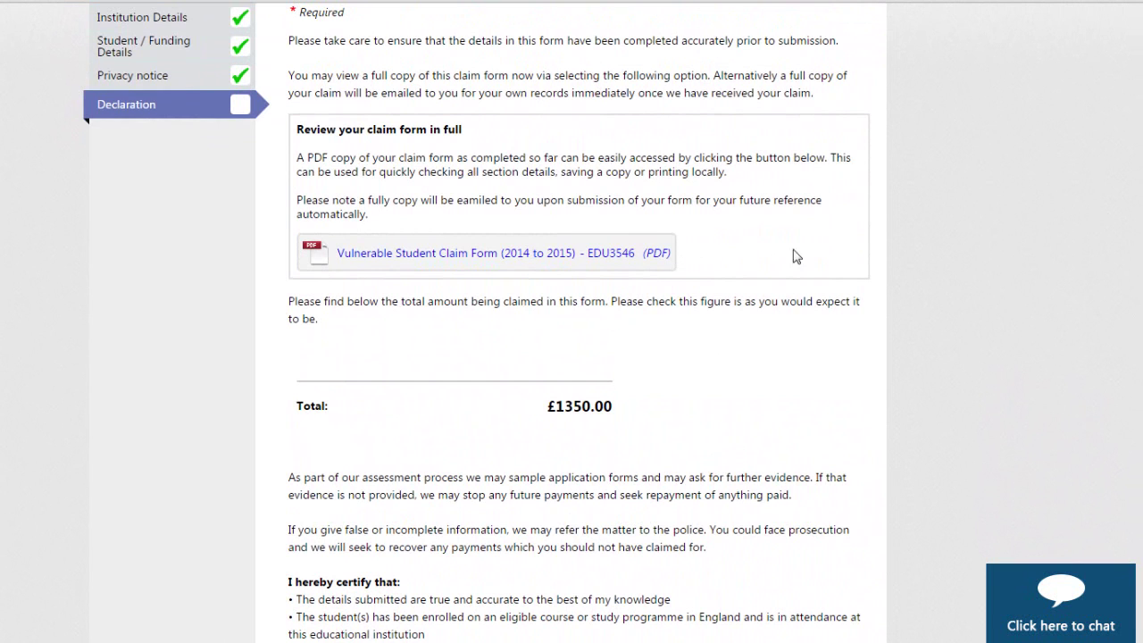
scroll(1127, 254, "up", 2)
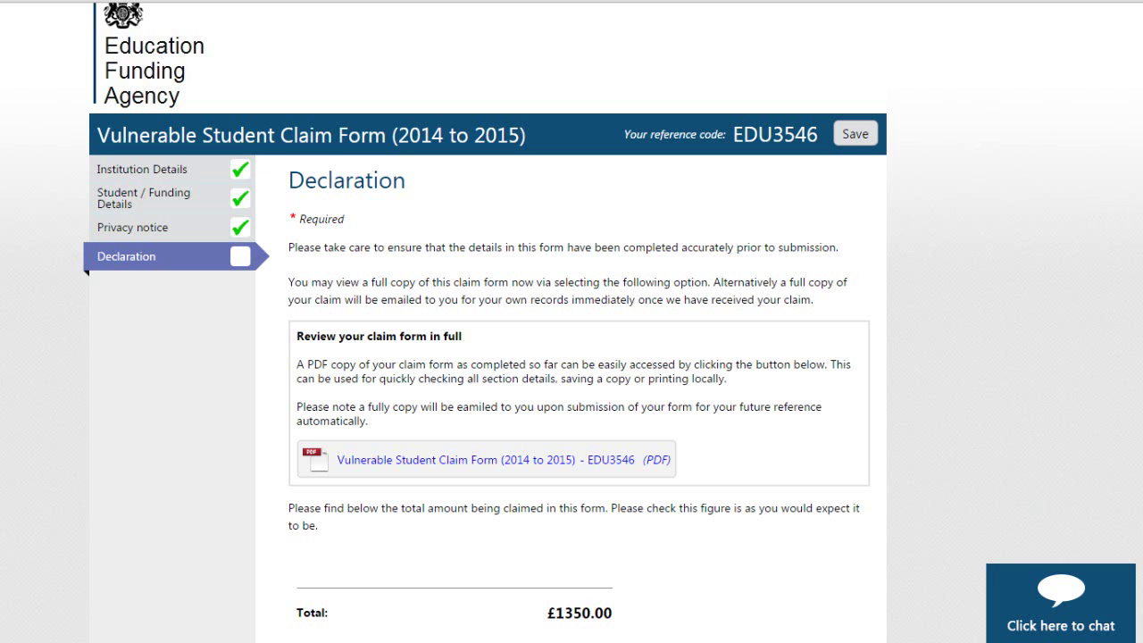
scroll(1097, 416, "down", 6)
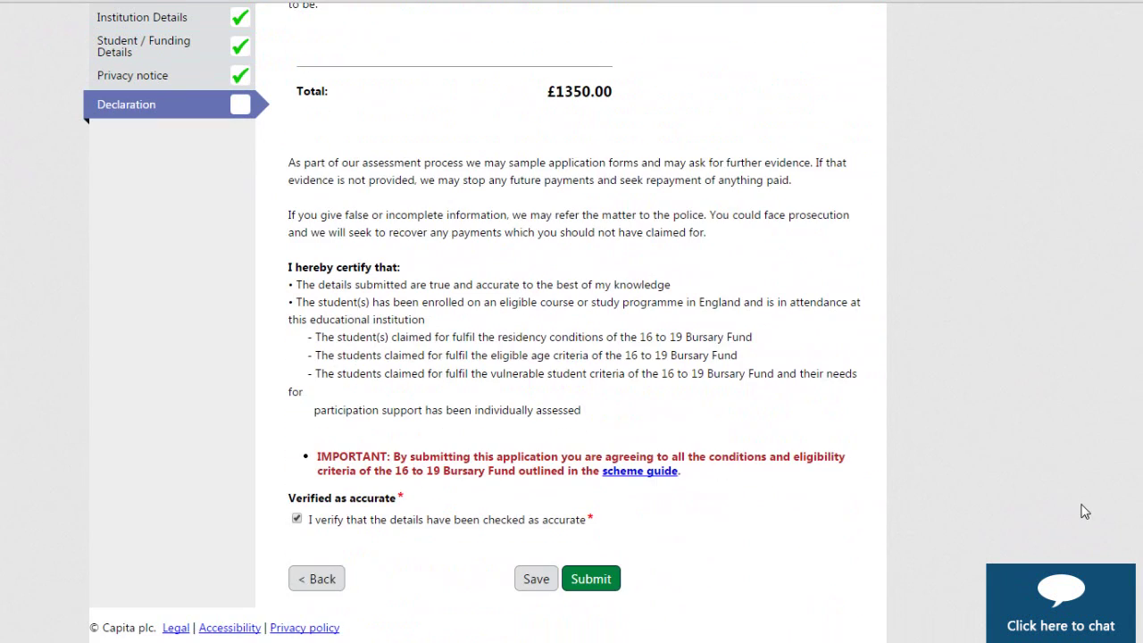